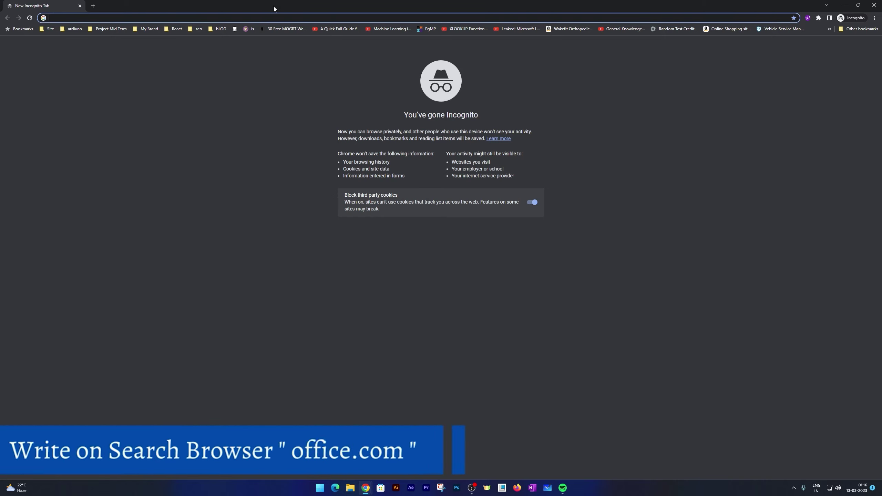
# Enter office.com in the incognito Chrome address bar
pyautogui.write('office.com')
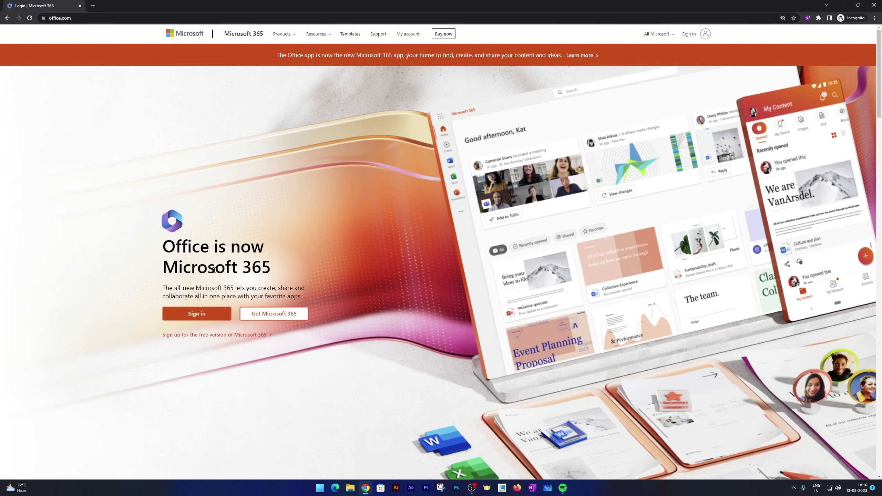
pyautogui.click(207, 309)
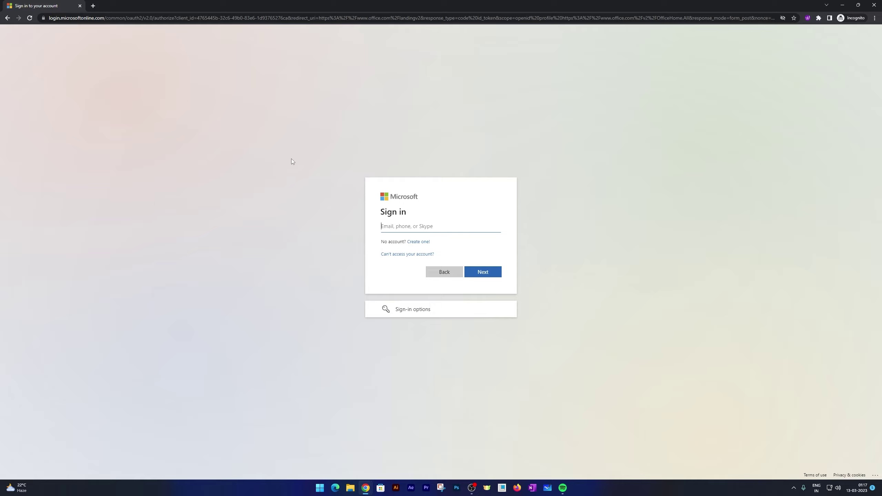
pyautogui.click(416, 244)
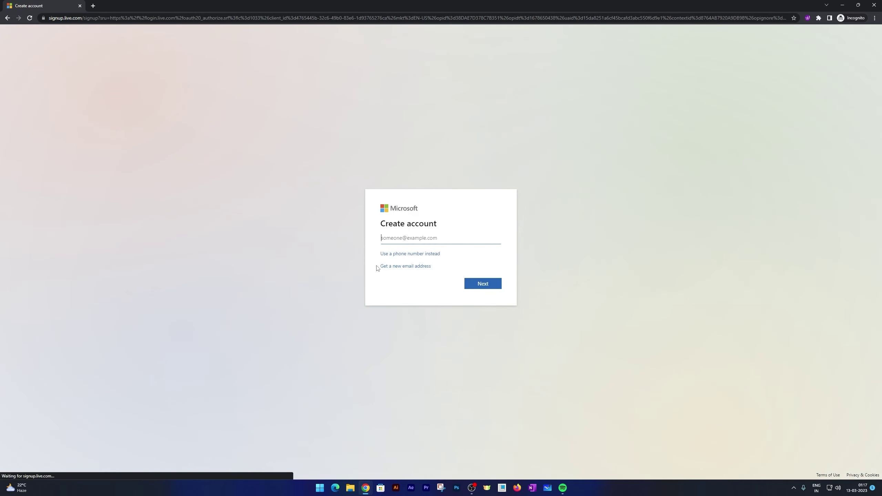
pyautogui.click(9, 19)
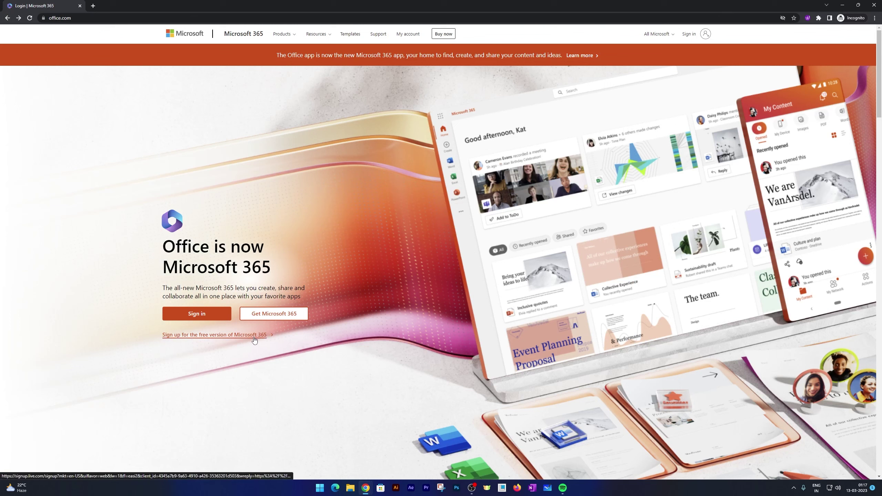
# Sign in, then preview the Microsoft 365 subscription plans and install options before closing them
pyautogui.click(205, 314)
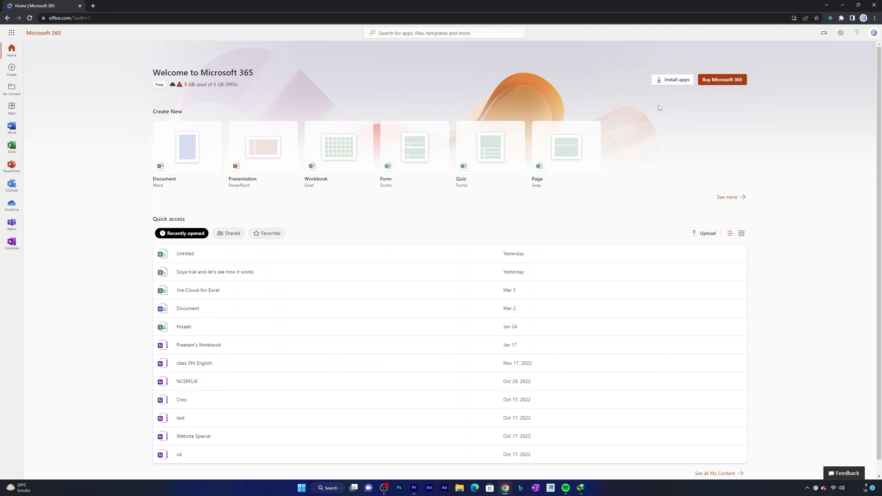
pyautogui.click(730, 81)
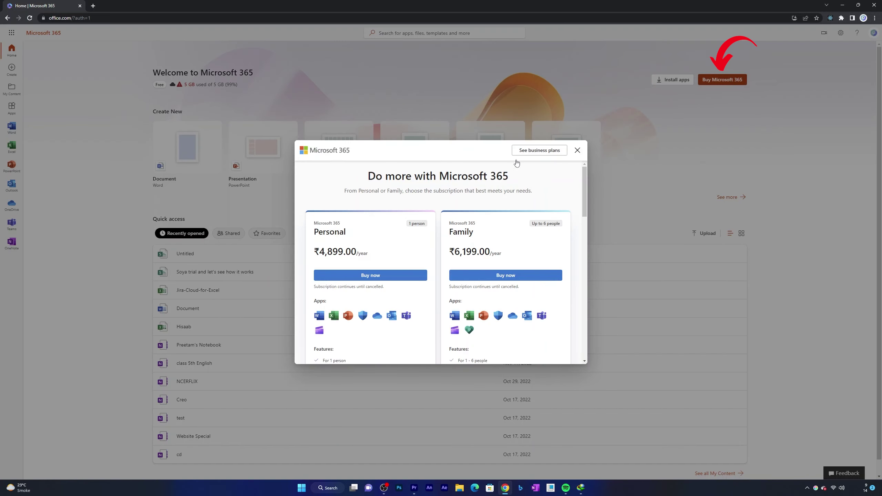
pyautogui.click(578, 150)
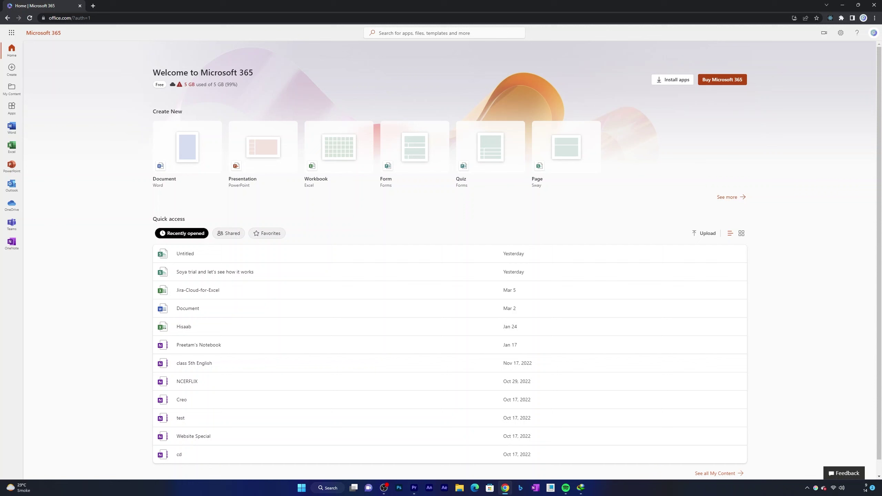
pyautogui.click(683, 83)
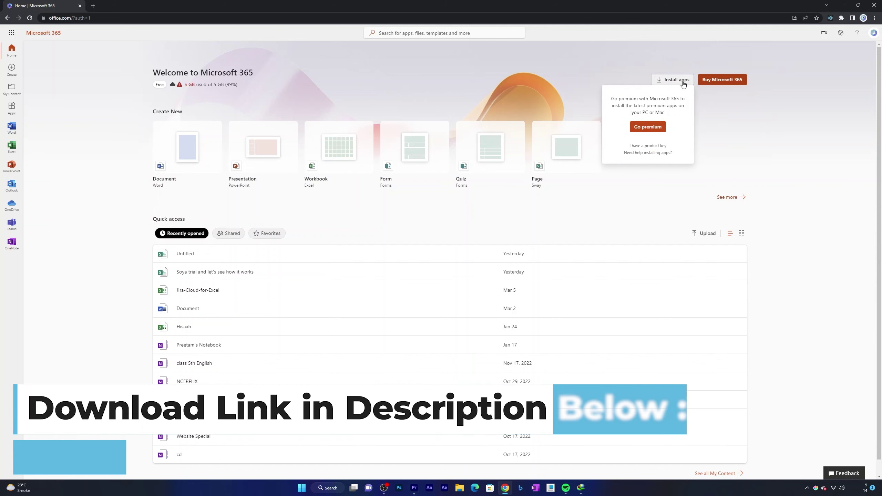
pyautogui.click(683, 83)
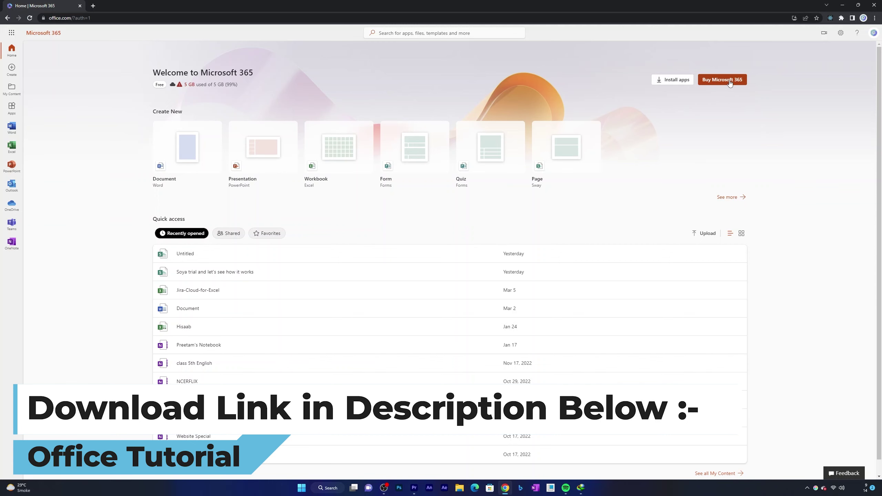
pyautogui.click(730, 81)
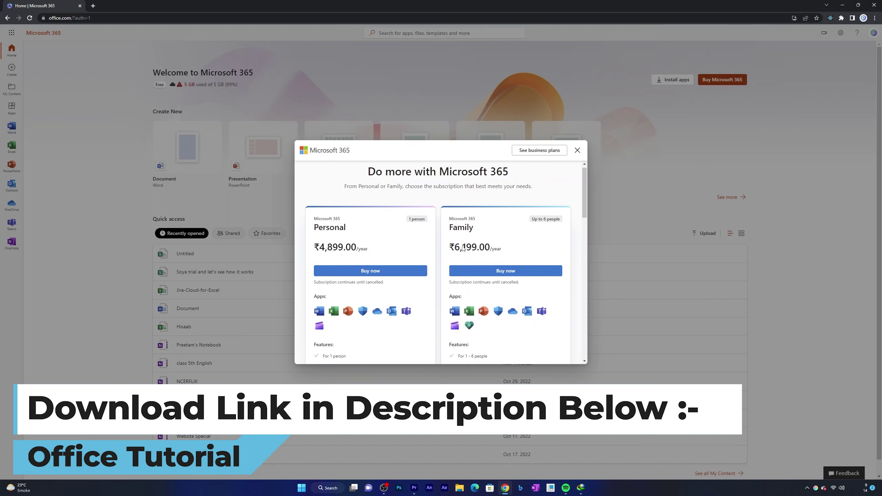
pyautogui.scroll(-5, 453, 223)
pyautogui.scroll(5, 453, 223)
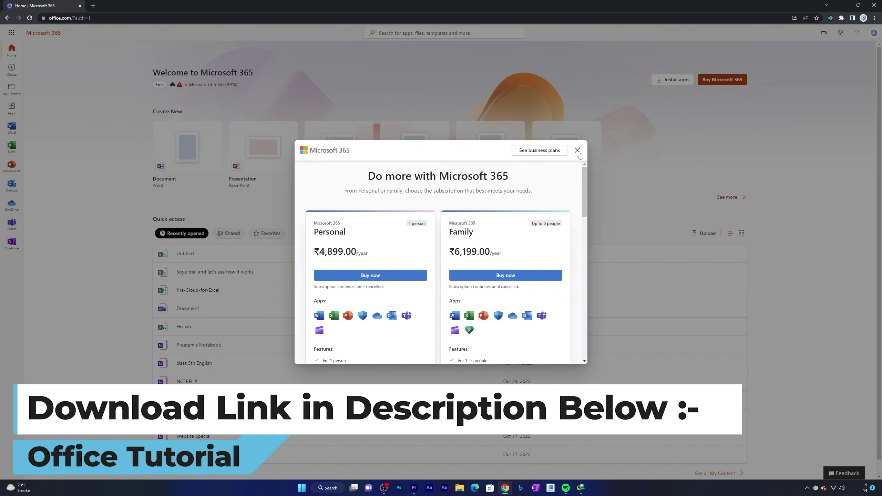
pyautogui.click(577, 151)
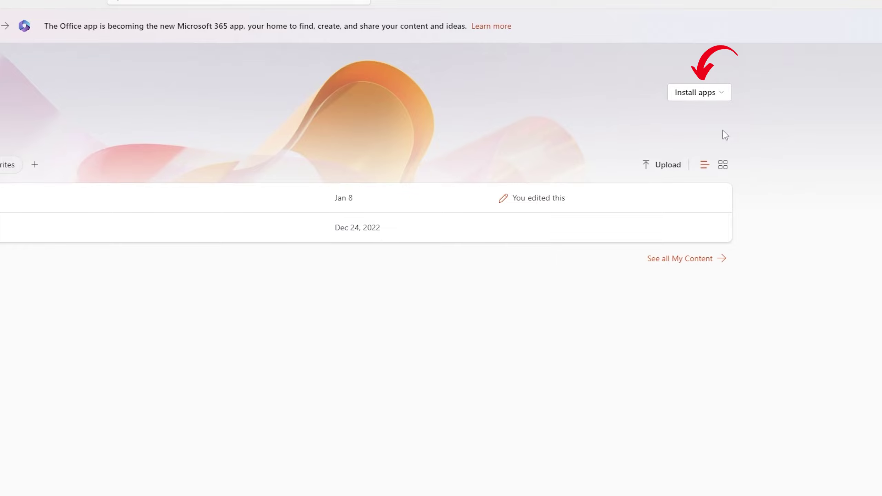
# Download the OfficeSetup_3.exe installer via Install apps > Microsoft 365 apps
pyautogui.click(717, 97)
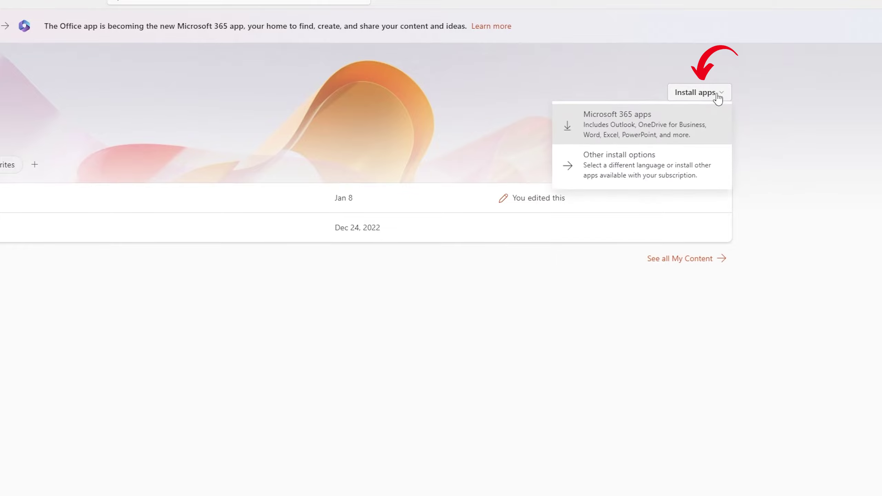
pyautogui.click(705, 96)
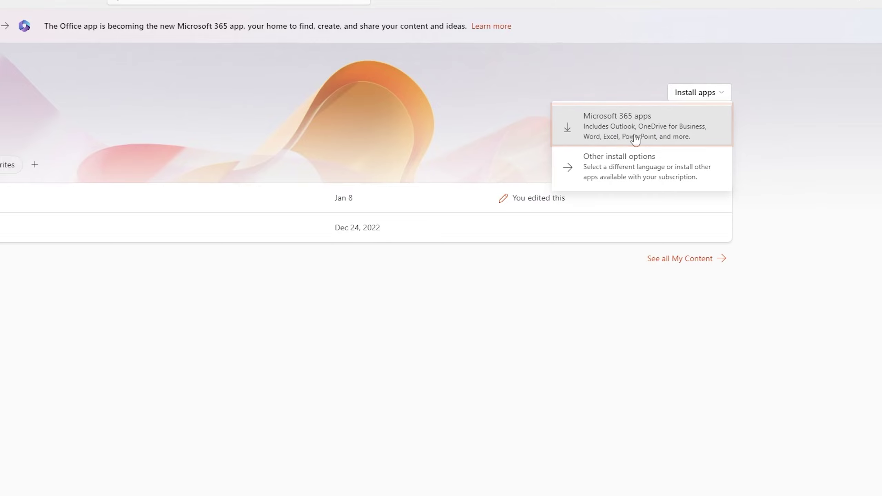
pyautogui.click(636, 139)
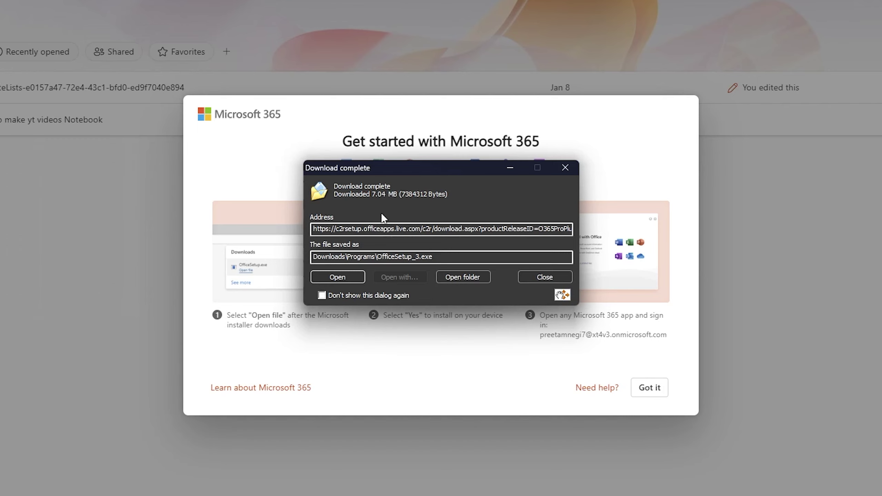
# Run OfficeSetup_3.exe and dismiss Get started until the installer shows You're all set
pyautogui.click(338, 274)
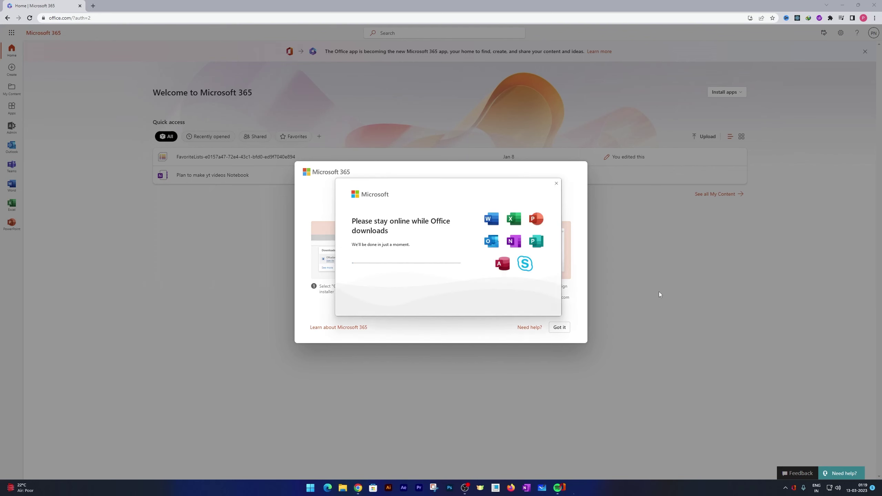
pyautogui.click(565, 329)
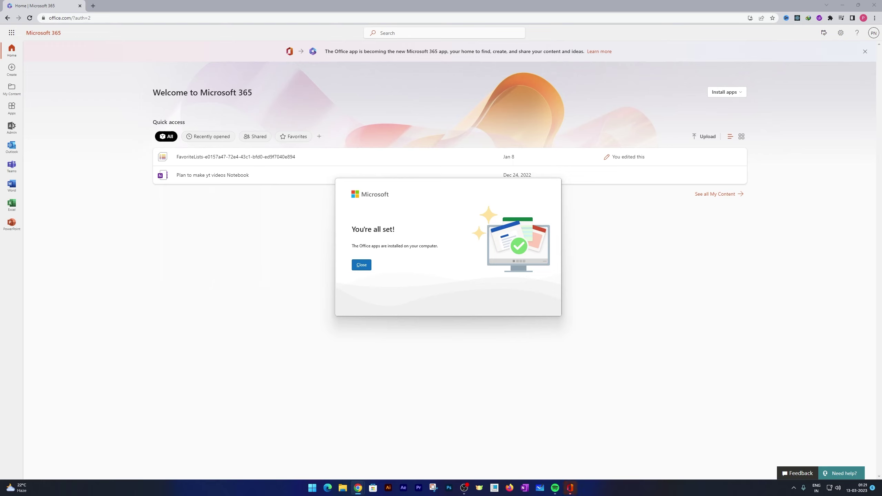
# Close the installer, launch Word from the Start menu's pinned tile, and pick Blank document
pyautogui.click(354, 265)
pyautogui.click(319, 486)
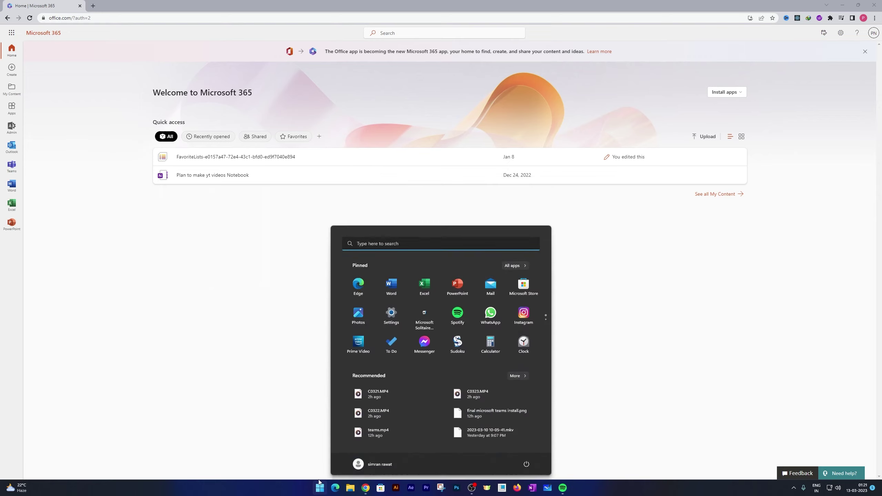
pyautogui.click(386, 298)
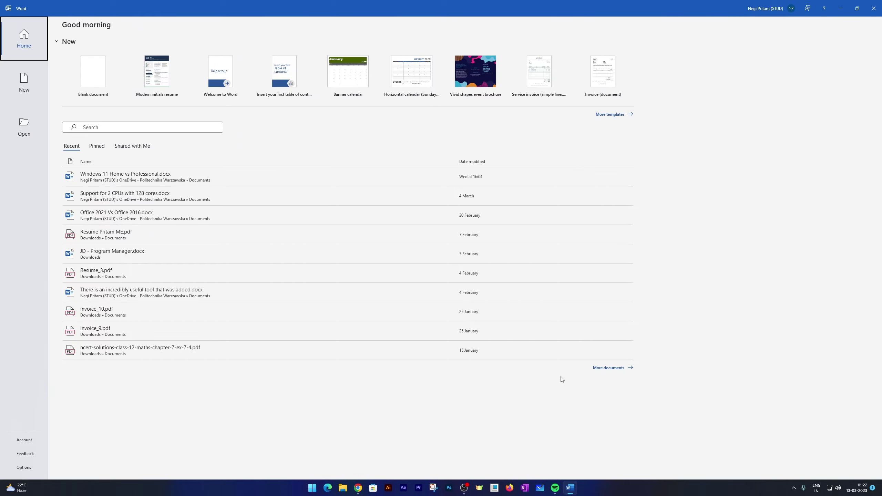
pyautogui.click(108, 68)
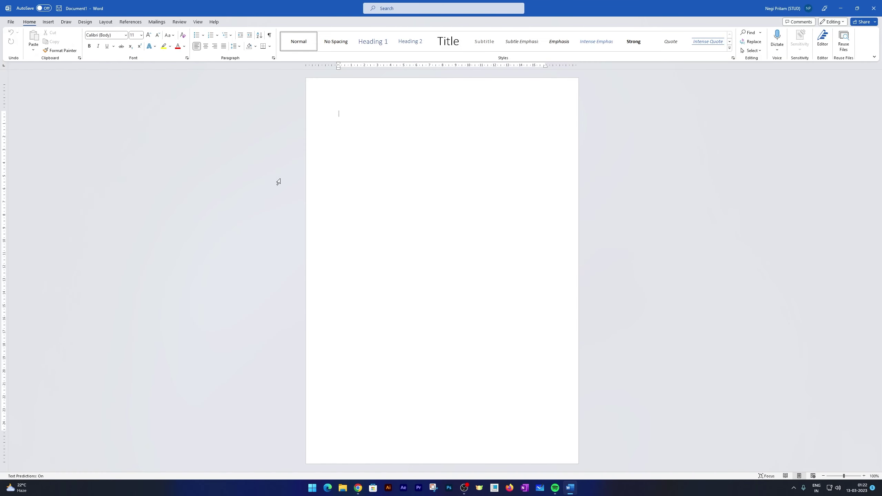